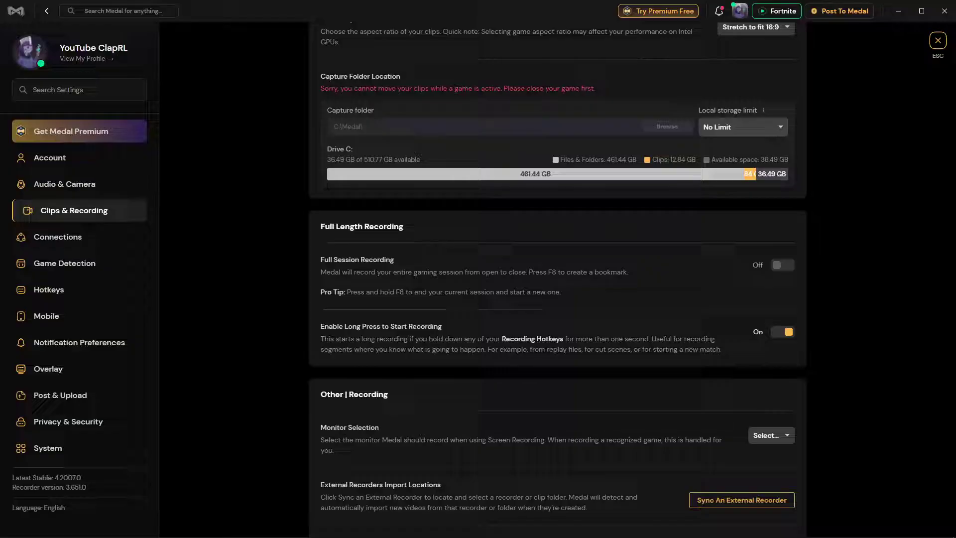
# Return to the Library, play the fourth clip full screen, then mute its audio
pyautogui.click(47, 11)
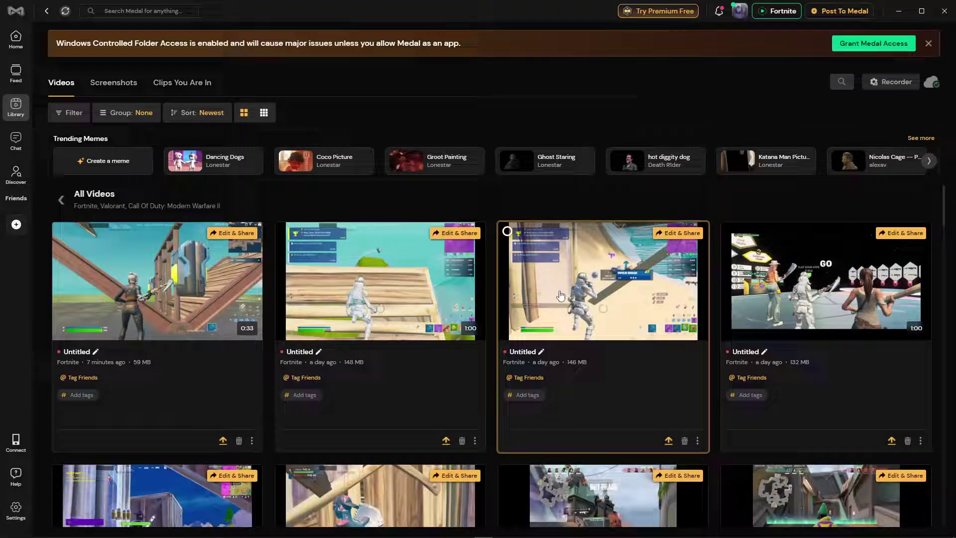
pyautogui.click(780, 281)
pyautogui.click(621, 292)
pyautogui.press('Escape')
pyautogui.click(161, 361)
# Close that preview and briefly preview the newest clip
pyautogui.click(826, 36)
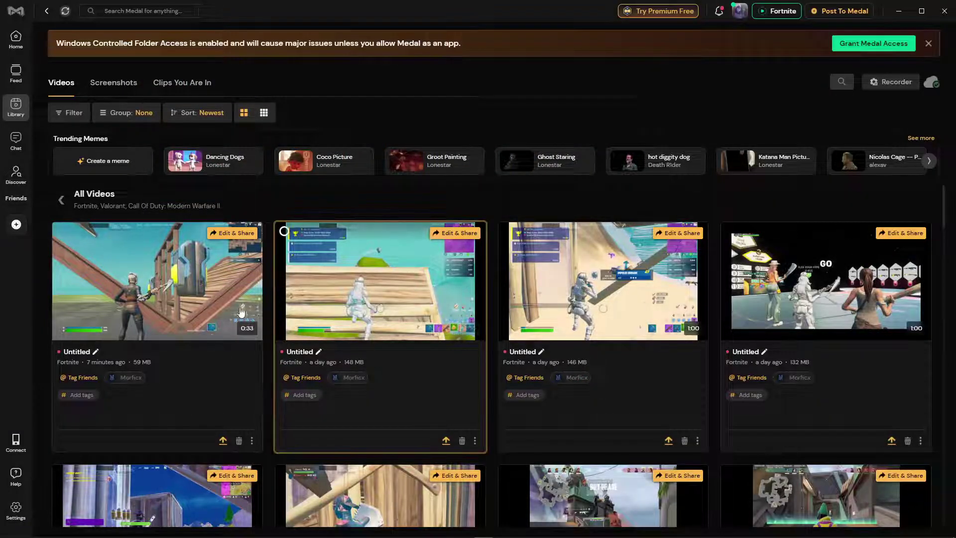
pyautogui.click(234, 302)
pyautogui.click(826, 36)
# In Clips & Recording settings, set Video Aspect Ratio to 'Game aspect ratio'
pyautogui.click(16, 508)
pyautogui.scroll(-2, 492, 172)
pyautogui.scroll(-2, 493, 173)
pyautogui.scroll(-2, 488, 175)
pyautogui.scroll(-2, 485, 177)
pyautogui.scroll(-2, 477, 179)
pyautogui.scroll(3, 474, 187)
pyautogui.scroll(2, 470, 202)
pyautogui.click(755, 188)
pyautogui.click(761, 246)
# Change Video Aspect Ratio from Game aspect ratio to 'Stretch to fit 16:9'
pyautogui.click(780, 193)
pyautogui.click(762, 209)
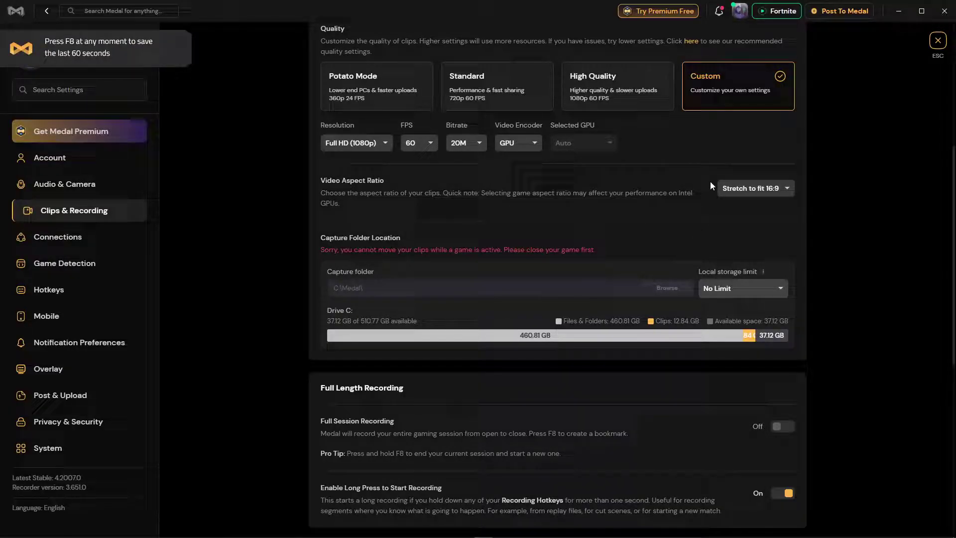